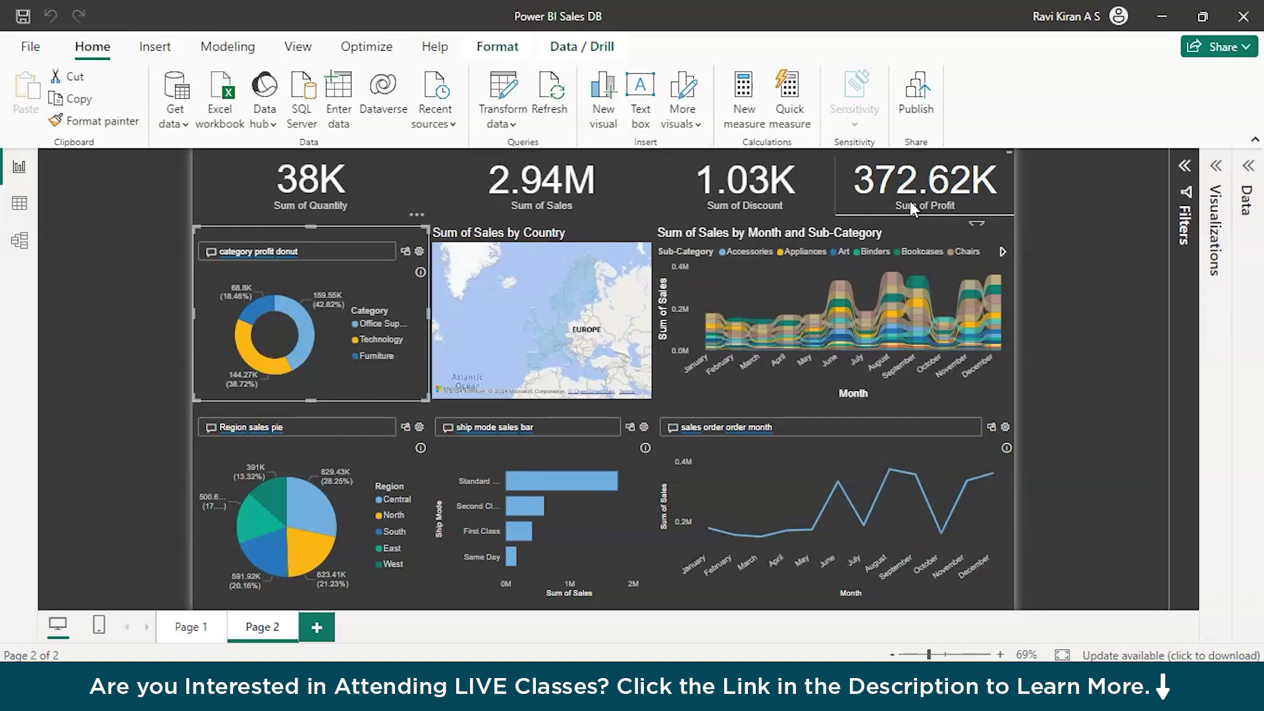
Open Manage roles from the Modeling tab and create the first role, for North.
click(272, 49)
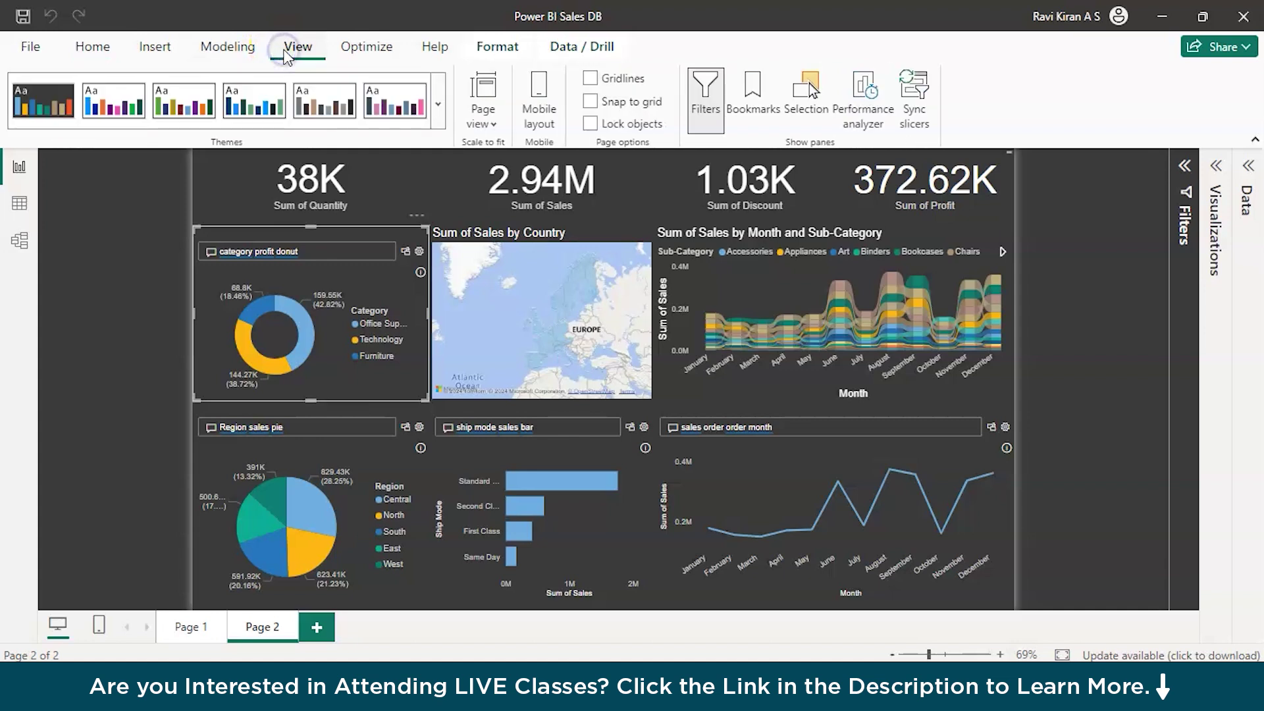
click(260, 50)
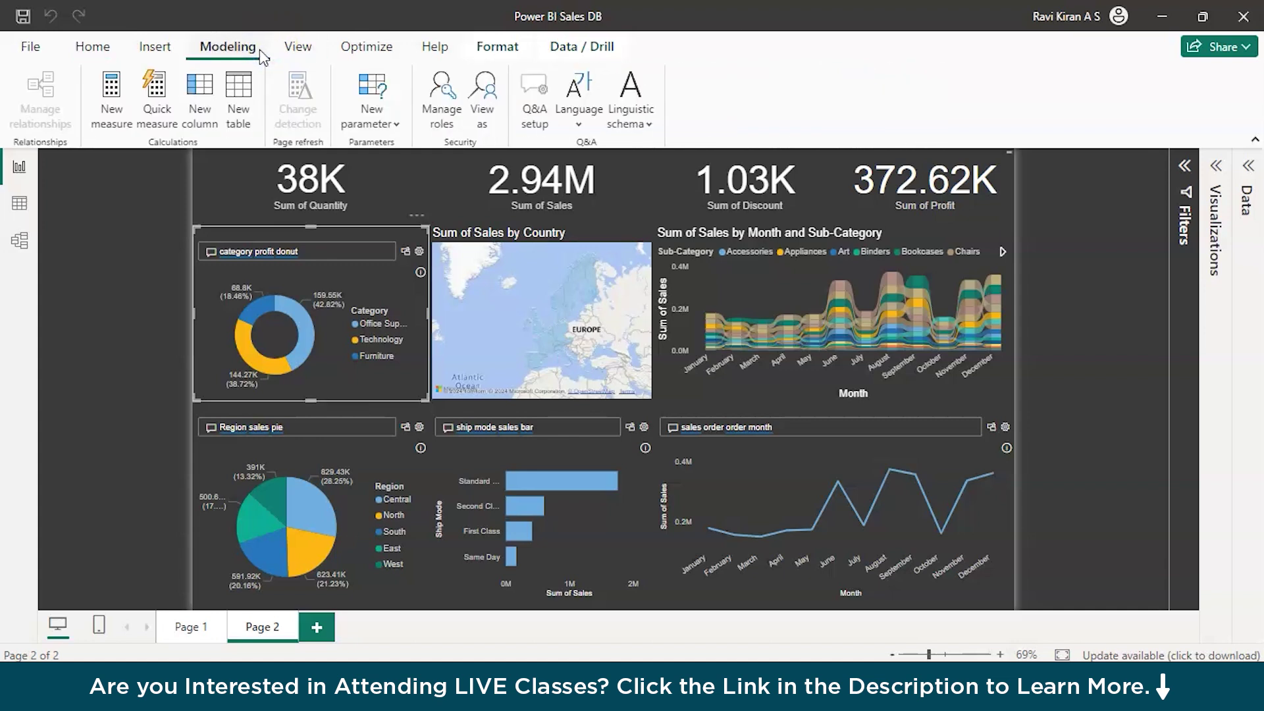
click(454, 121)
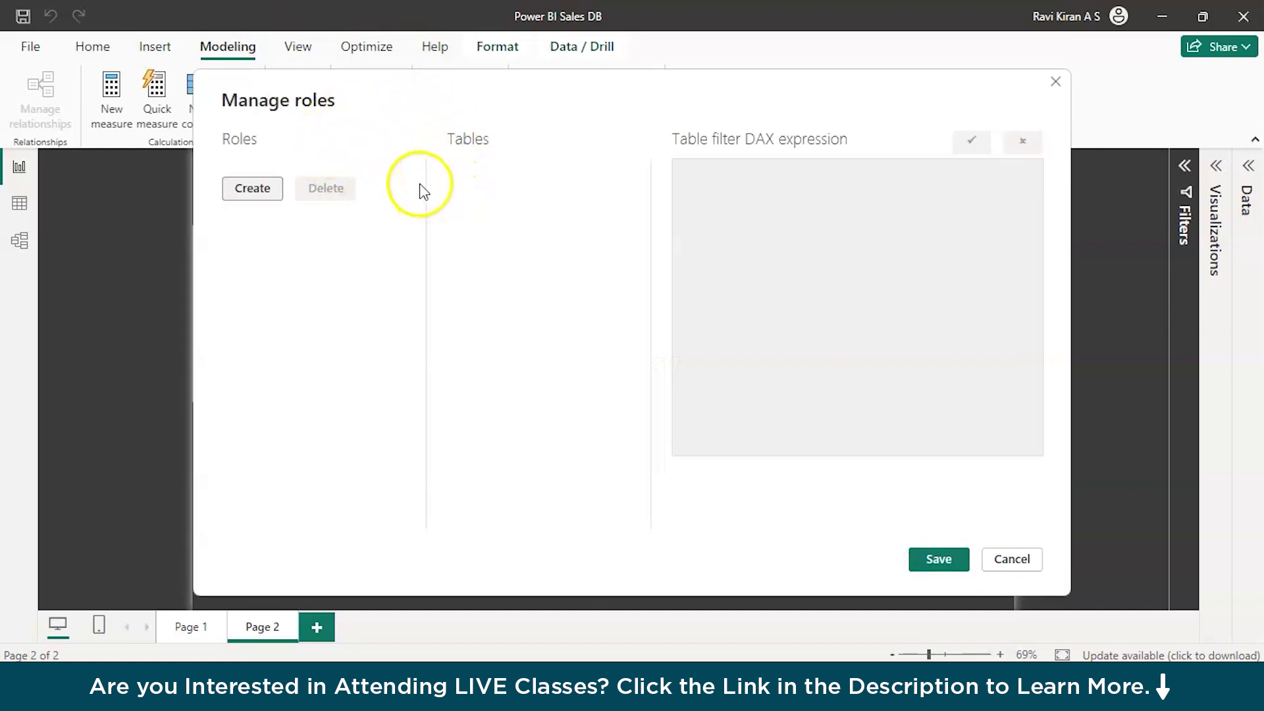
click(256, 190)
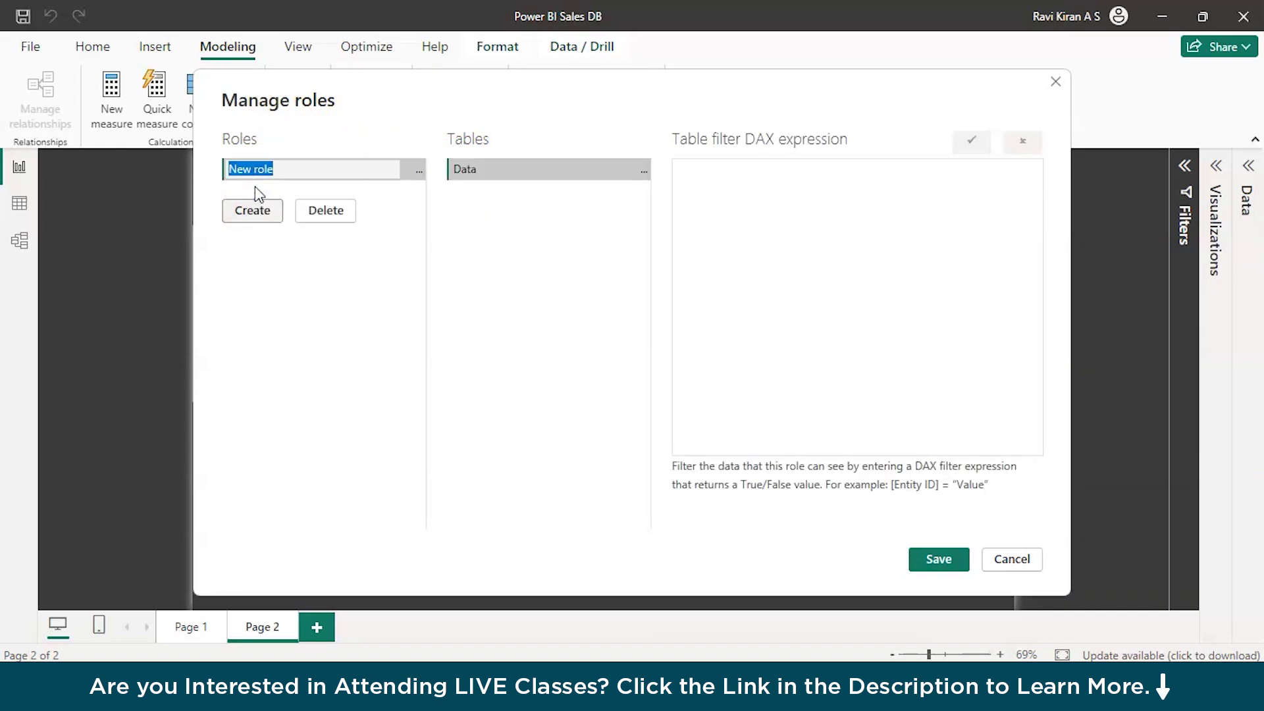
text(Adam-North)
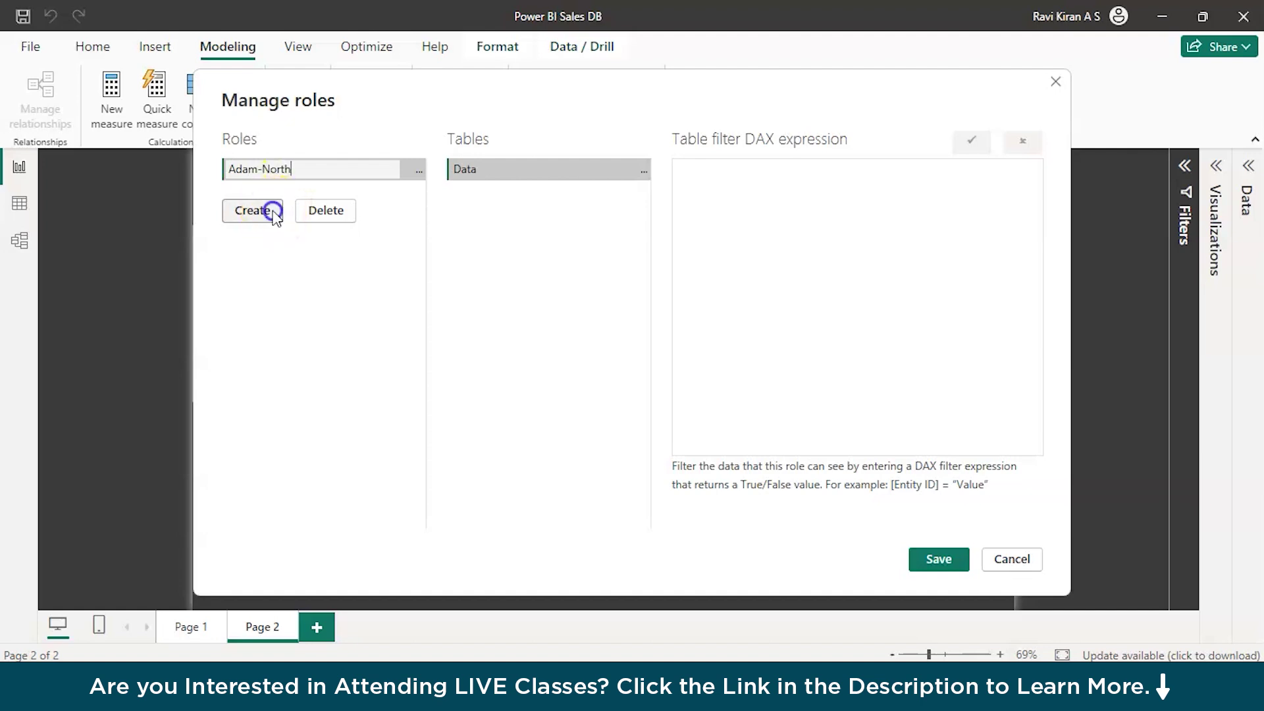
Add four more roles, named for South, West, East and Central, then select the North role.
click(271, 212)
text(Jennifer-South)
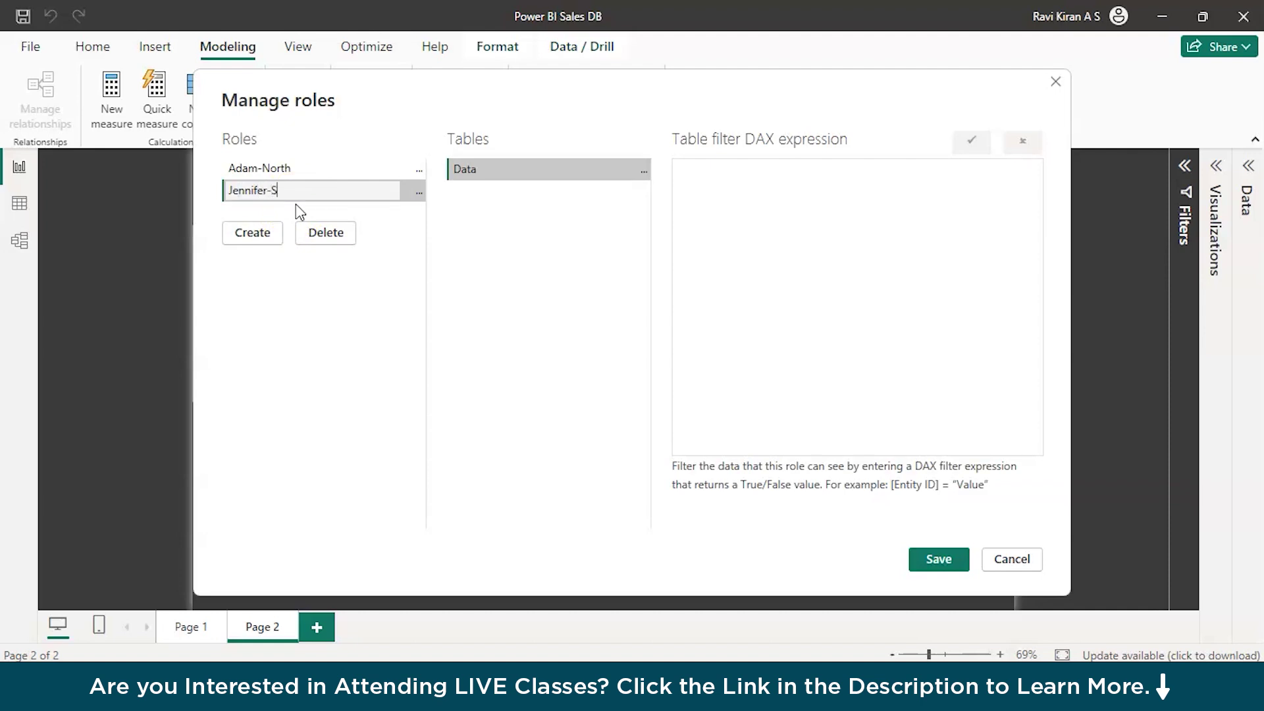
click(264, 232)
text(John-West)
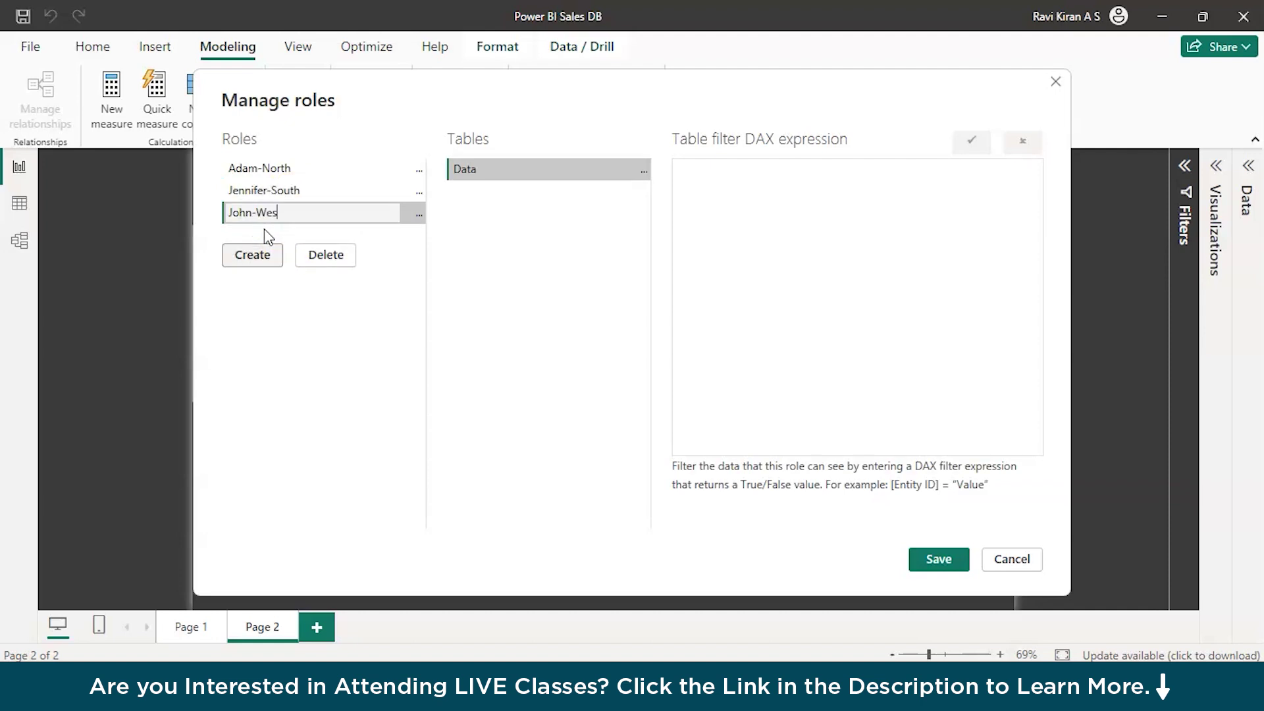
click(249, 257)
text(Ram)
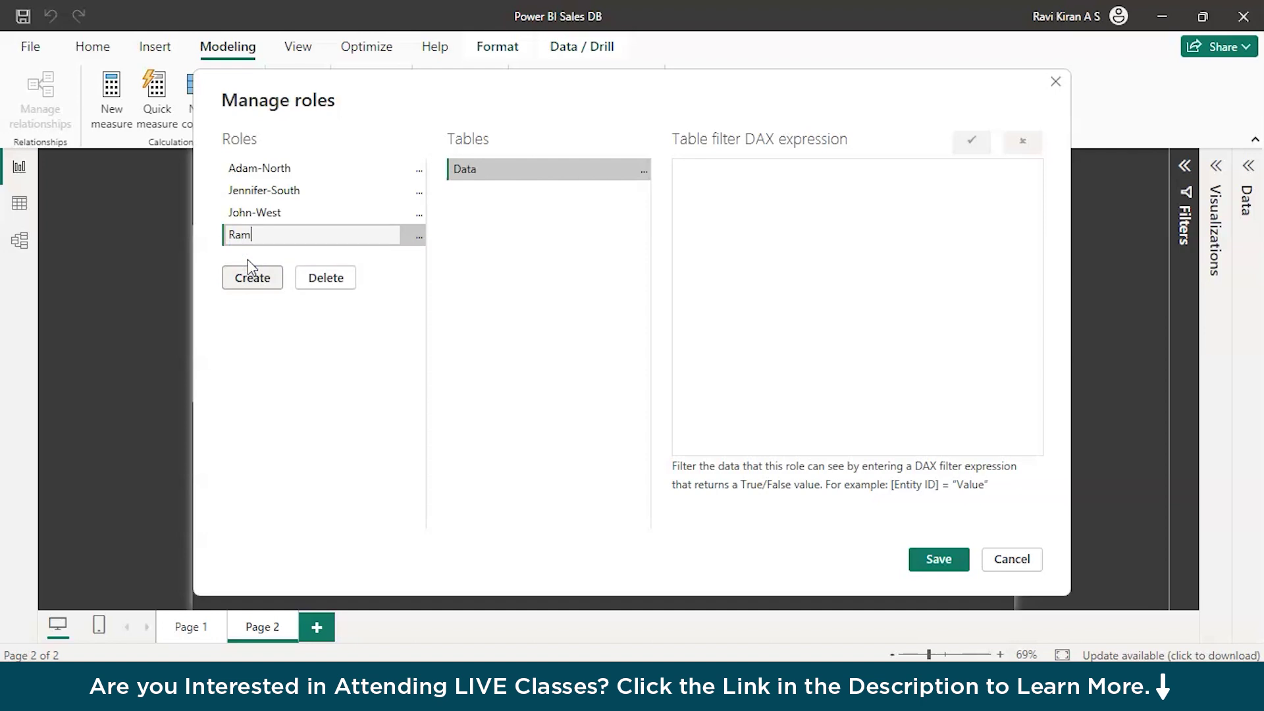
text(sey-East)
click(255, 282)
text(Kumar)
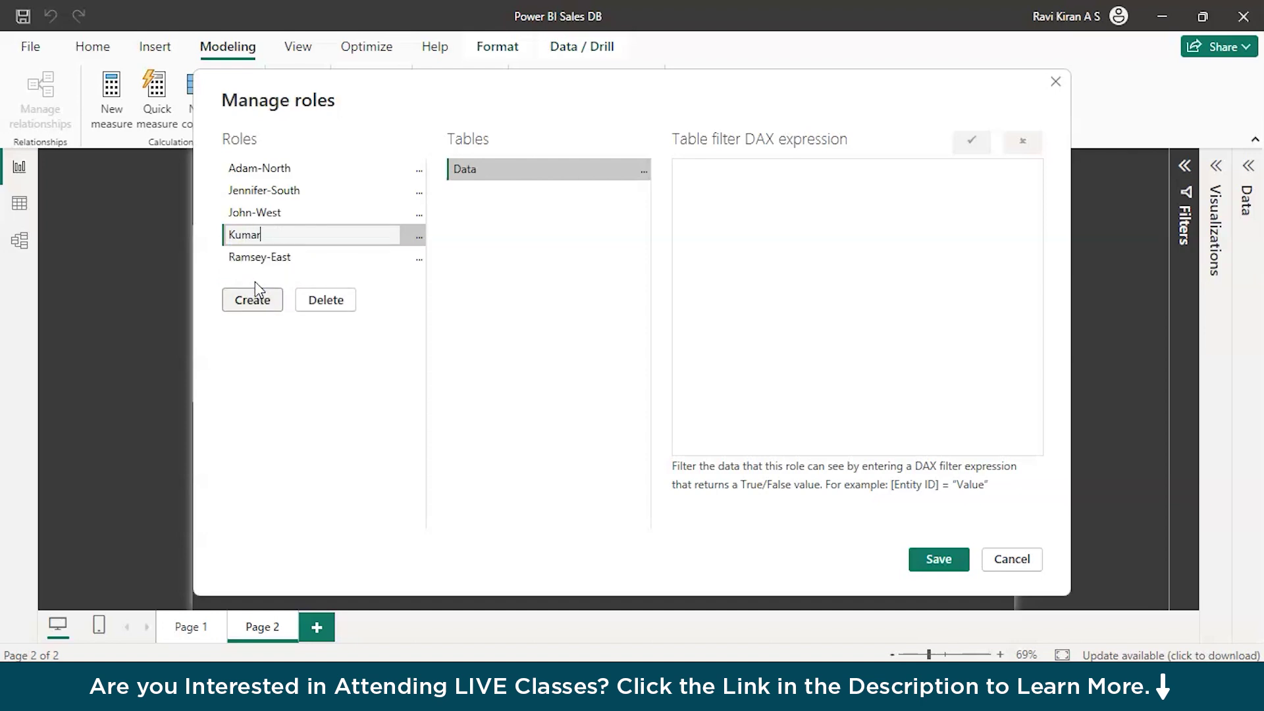
text(-Central)
click(315, 375)
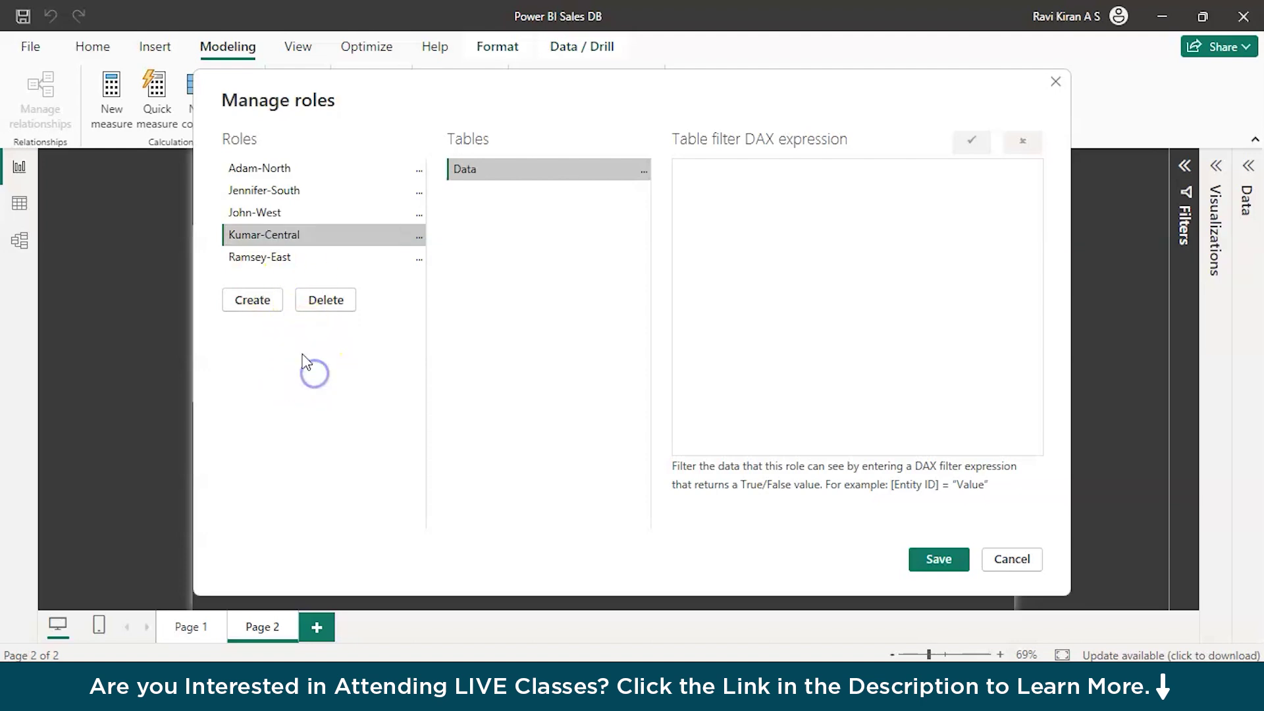
click(298, 165)
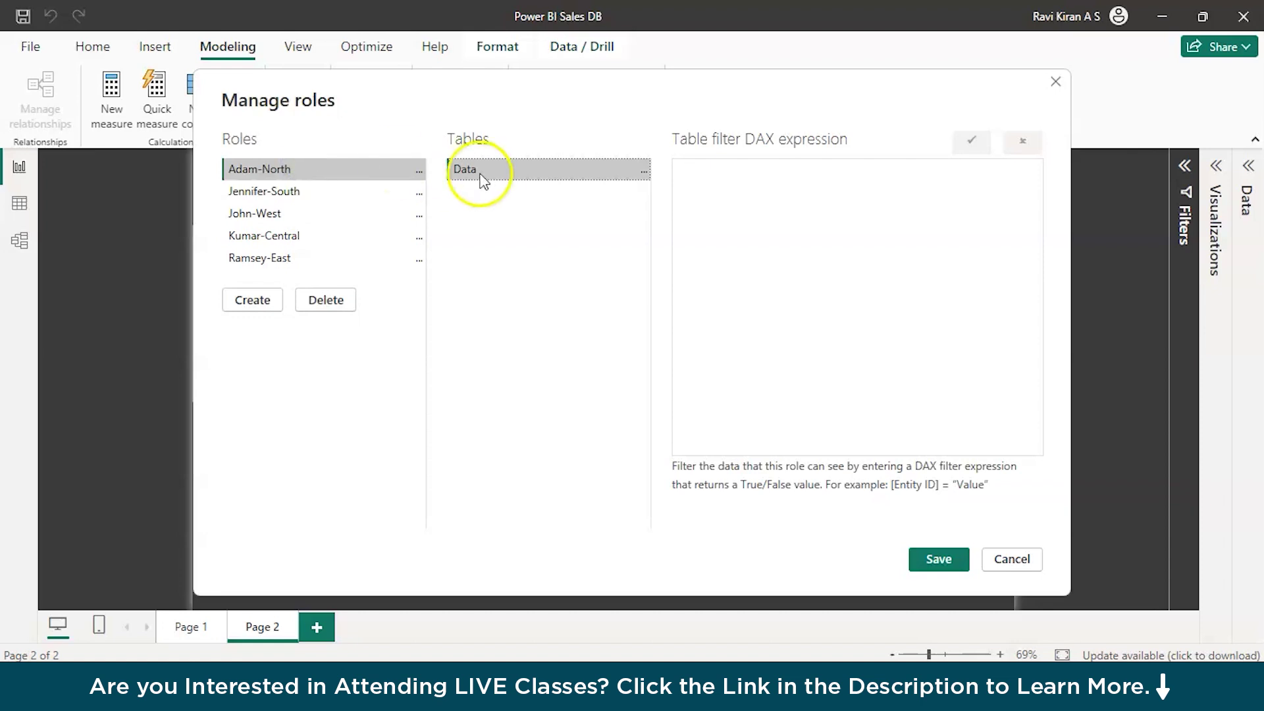
Give the North role the Data table filter [Region] = "North" and save the roles.
click(634, 177)
click(645, 172)
click(672, 182)
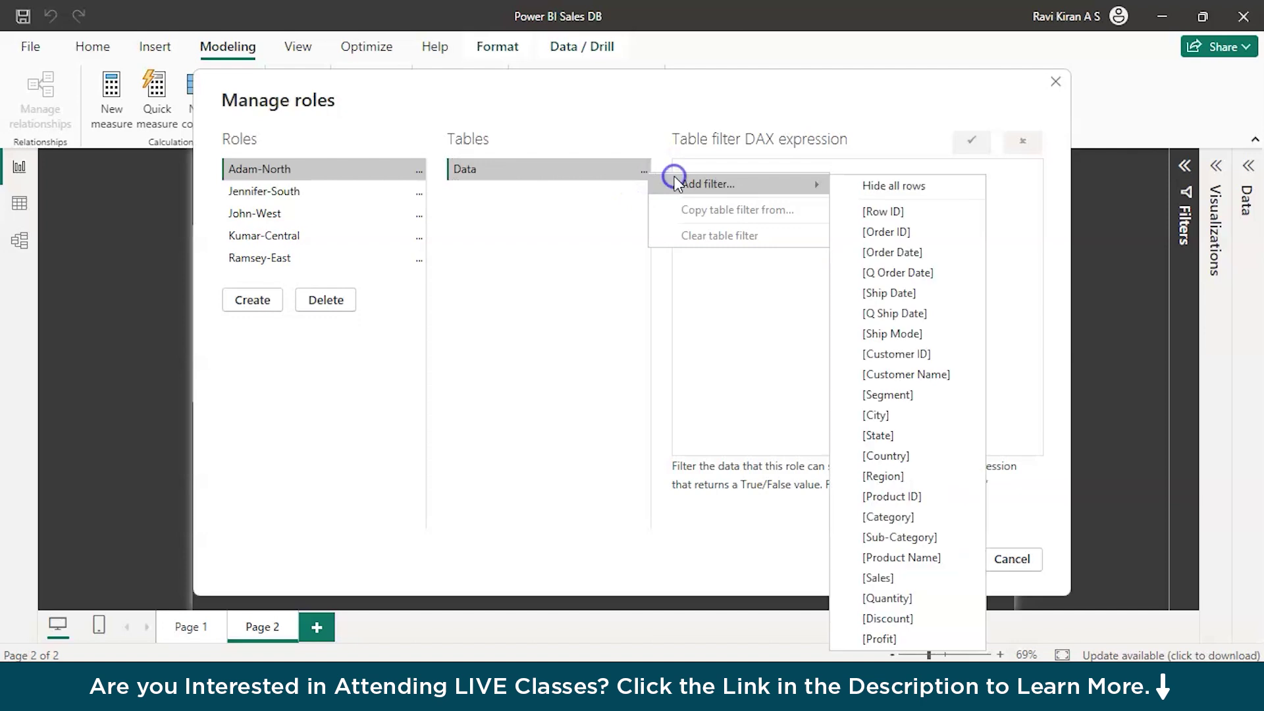
click(862, 476)
double_click(770, 178)
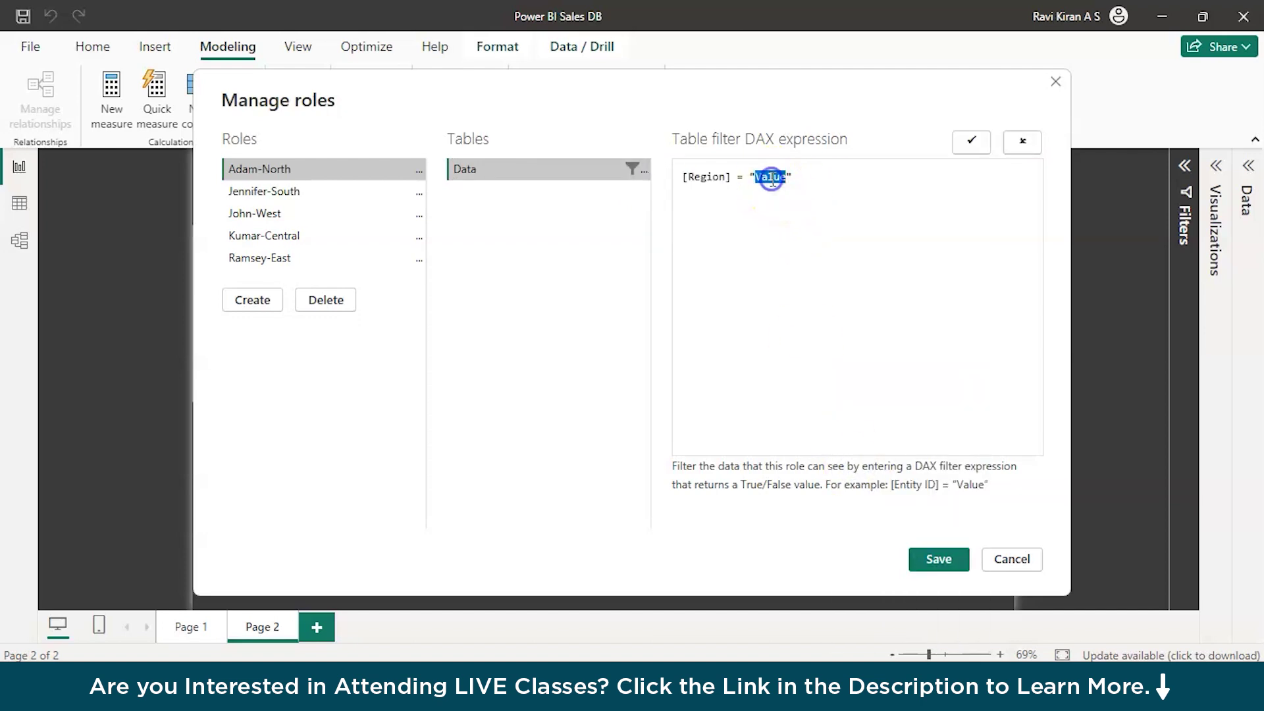
text(North)
click(949, 140)
key(BackSpace)
key(BackSpace)
text(rth)
click(969, 146)
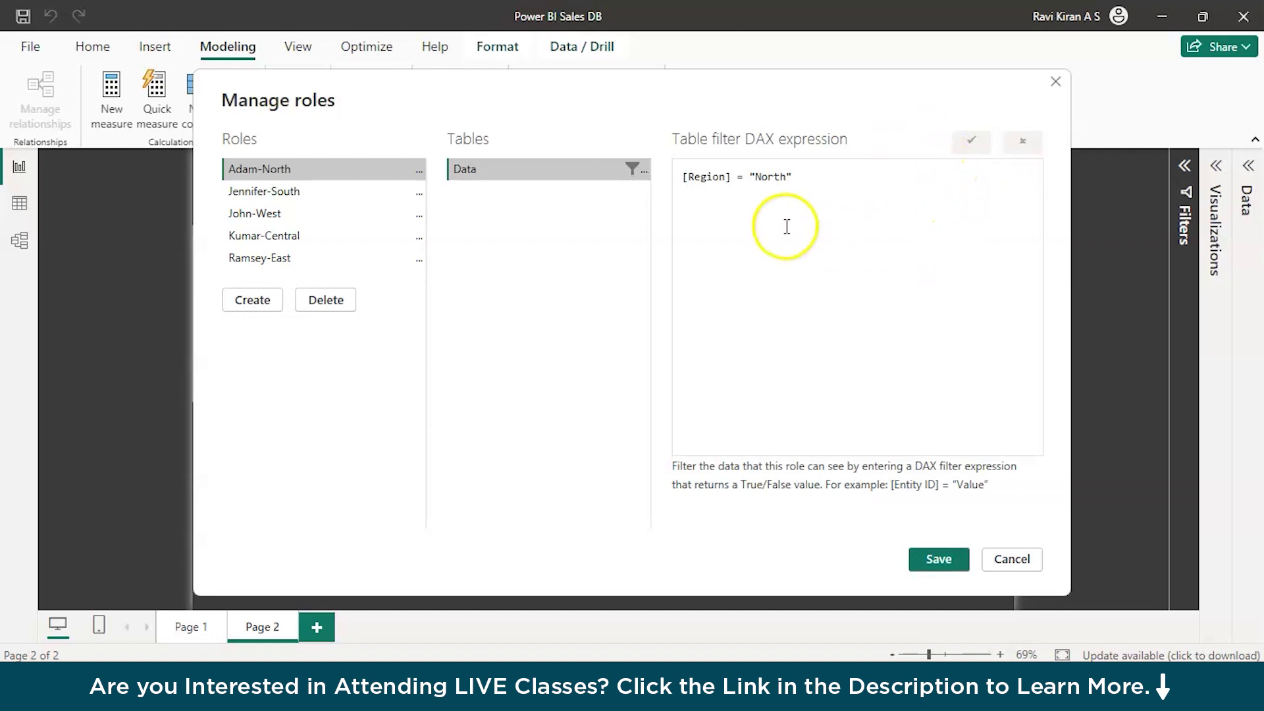
click(930, 565)
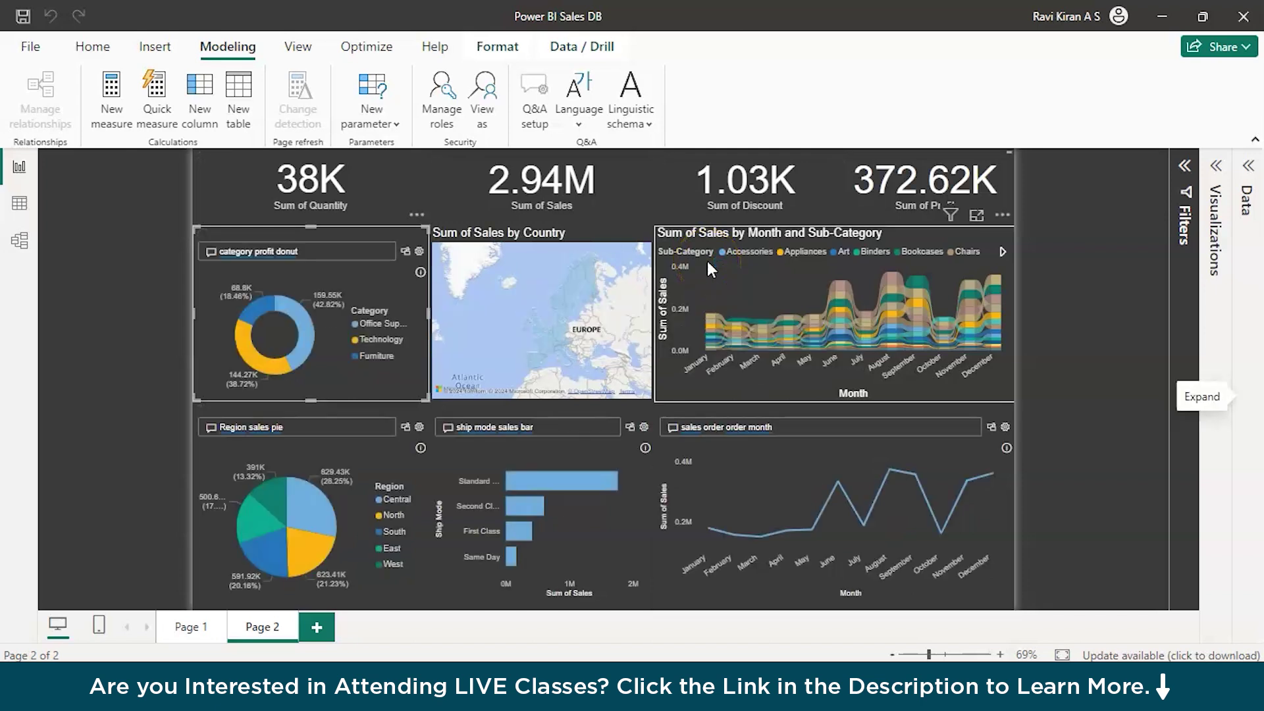
click(442, 102)
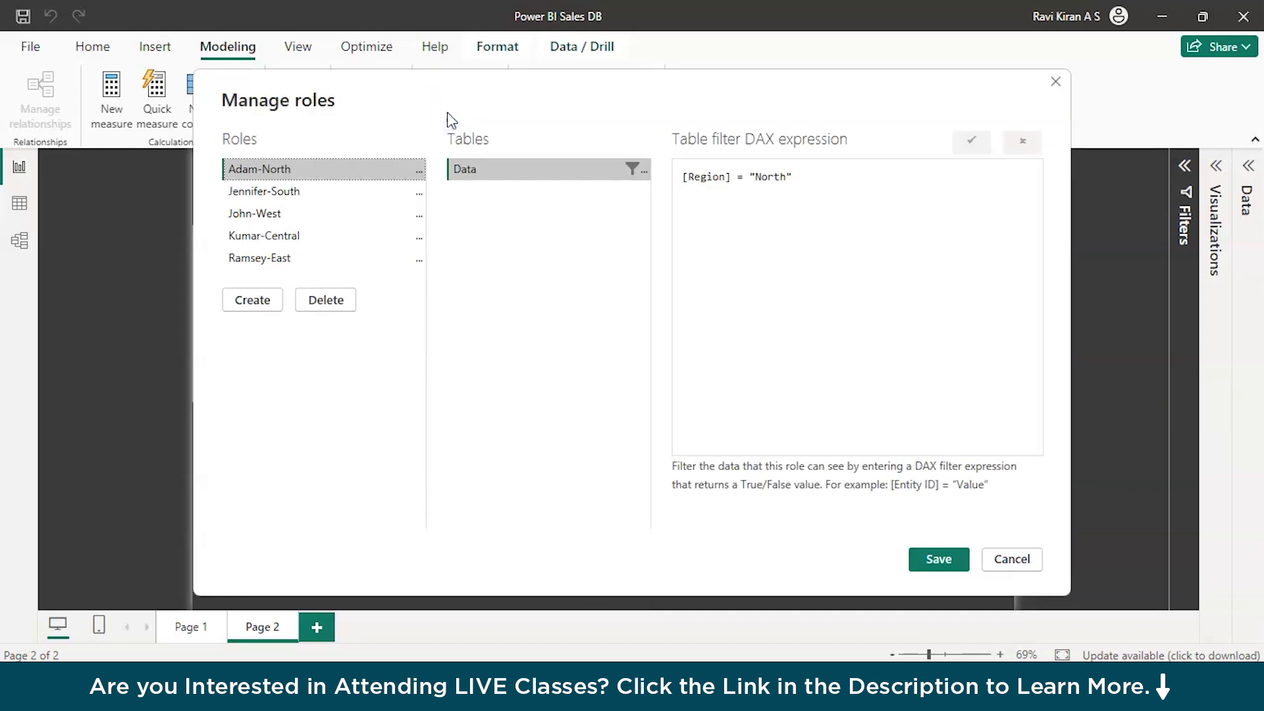
Filter the South role's Data table to [Region] = "South".
click(356, 192)
click(573, 176)
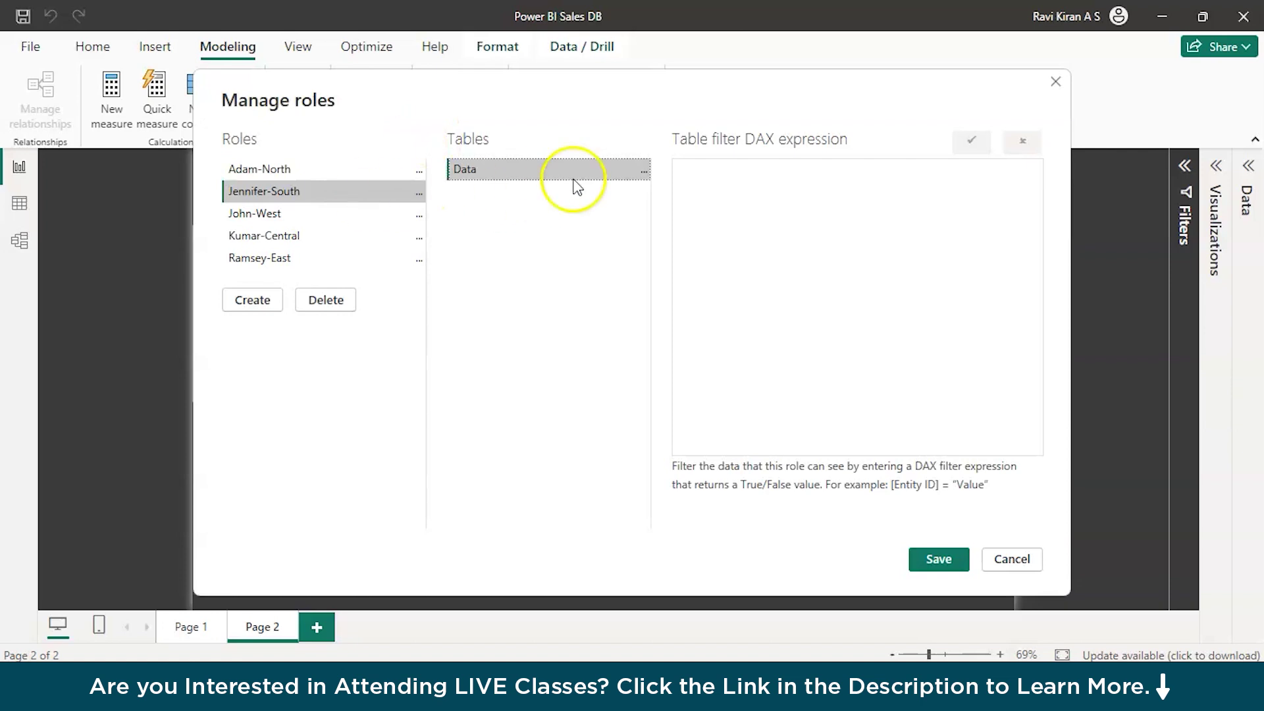
click(643, 171)
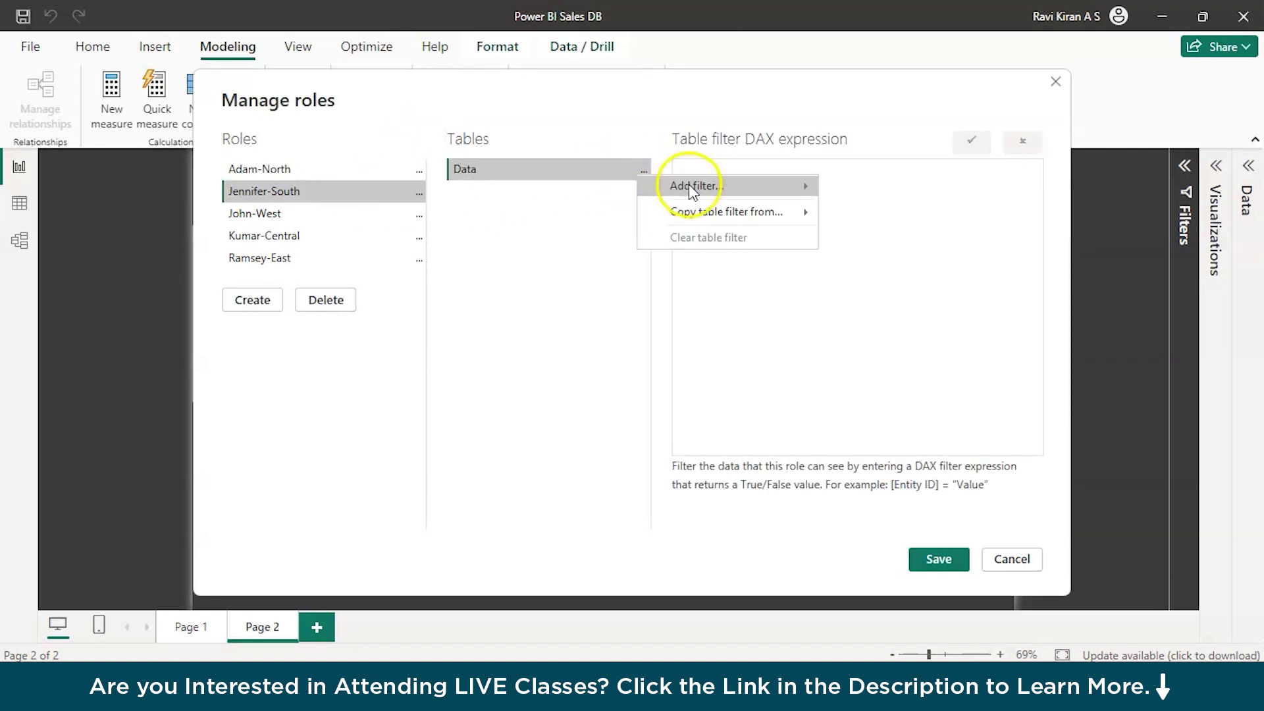
mouse_move(692, 191)
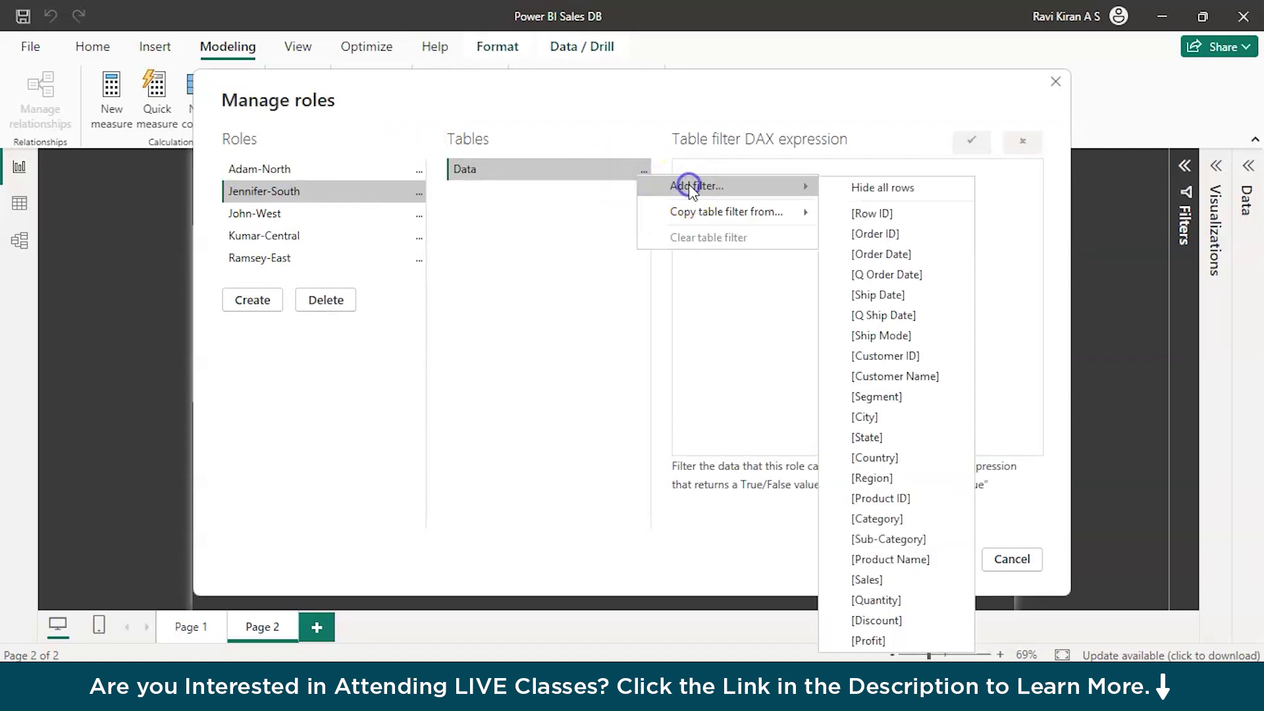
click(871, 480)
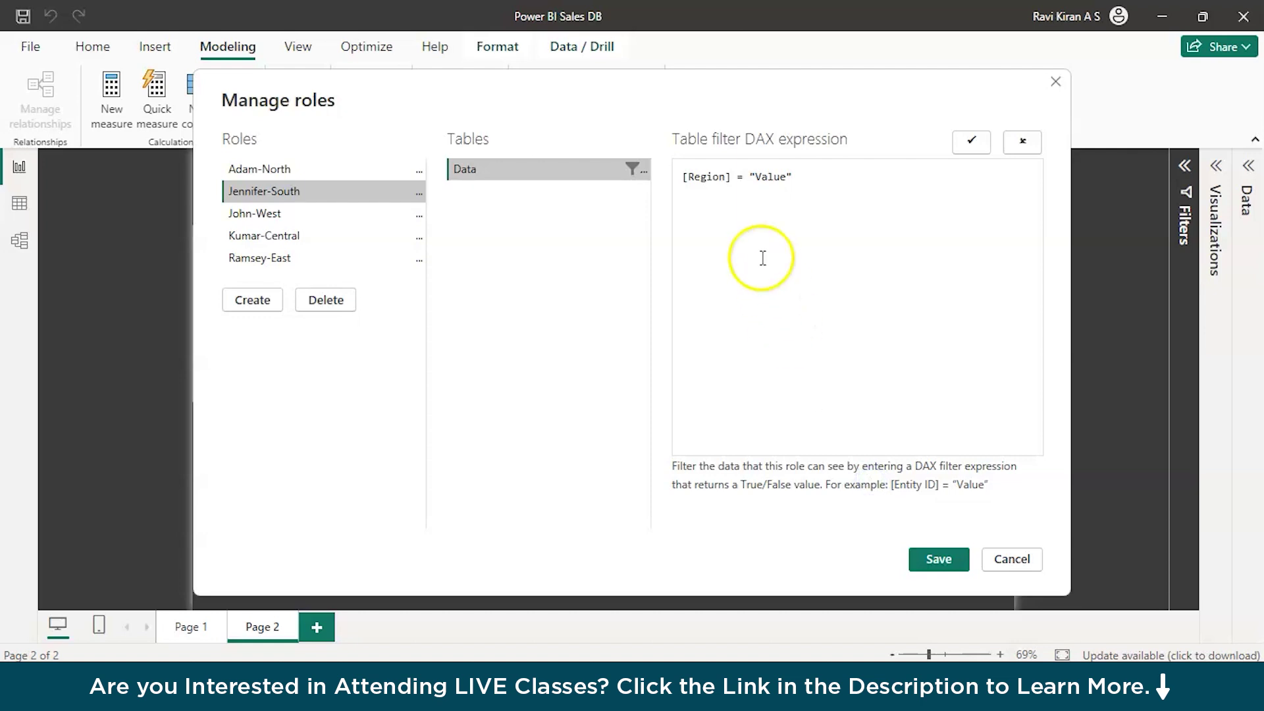
double_click(770, 177)
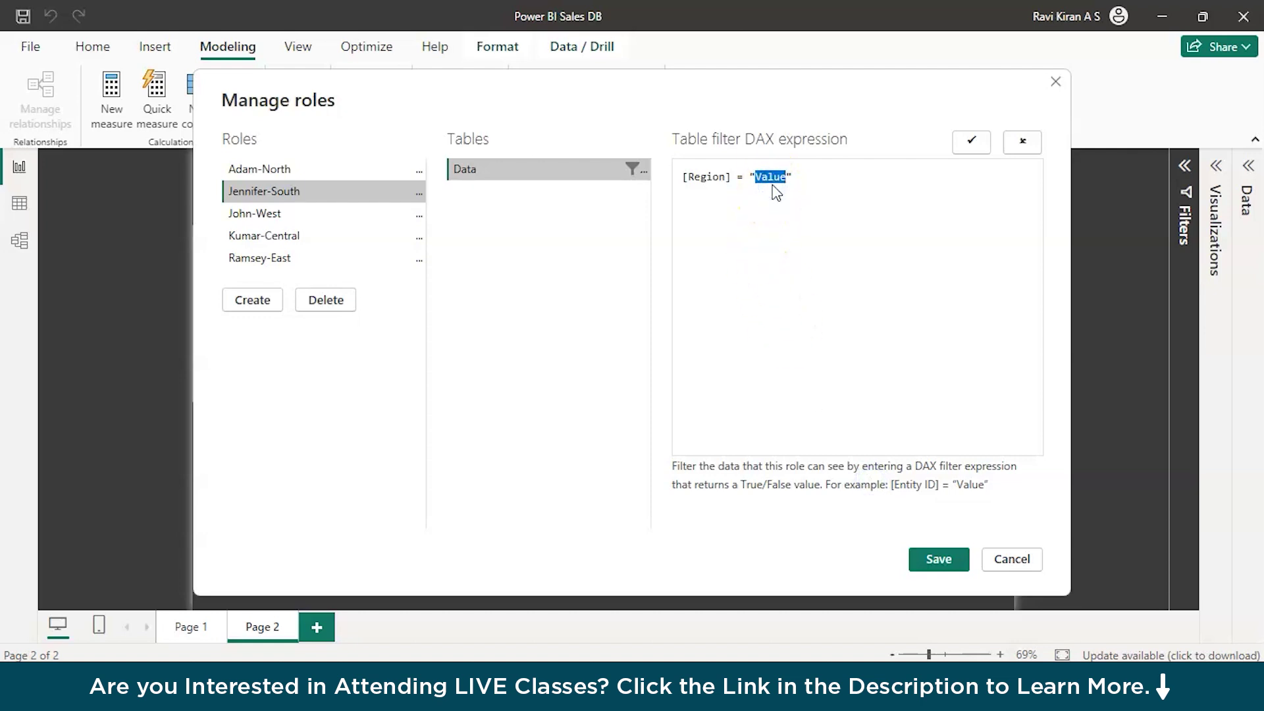
text(South)
Filter the West role's Data table to [Region] = "West".
click(305, 210)
click(642, 174)
click(642, 174)
click(684, 181)
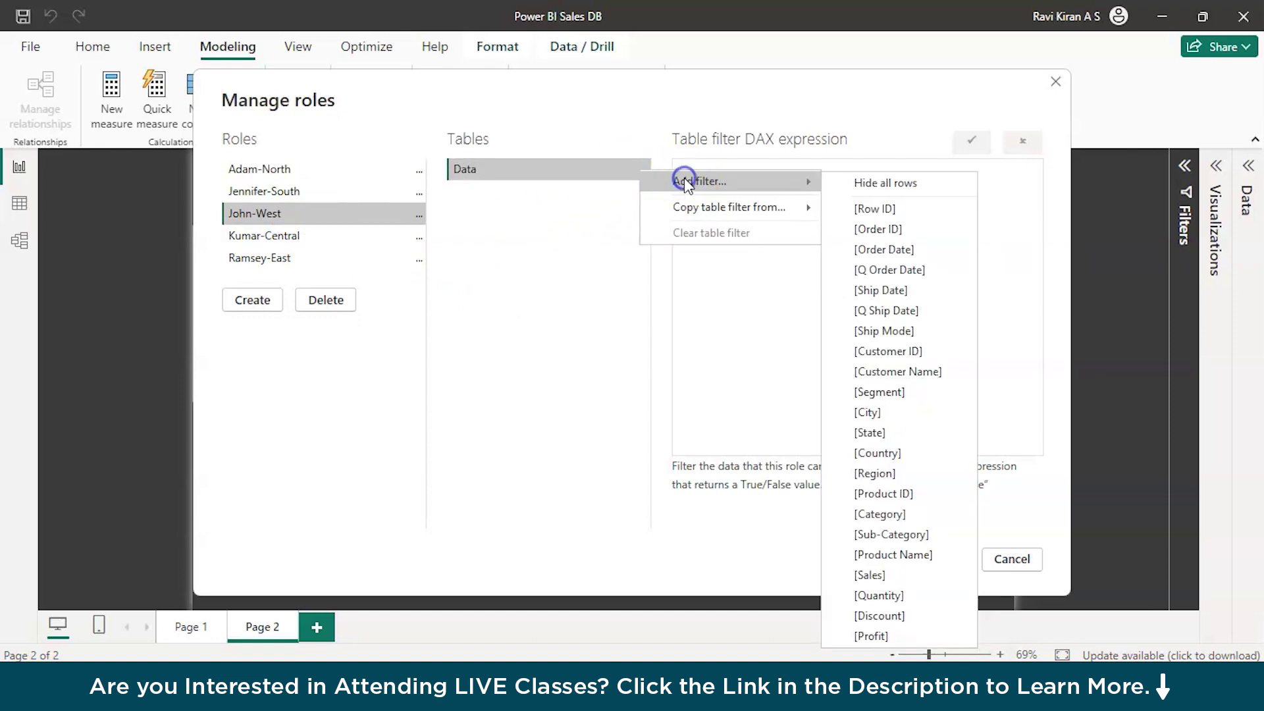
click(887, 471)
text(West)
Add a Region filter on the Data table for the Central role, entering the value East.
click(382, 243)
click(597, 175)
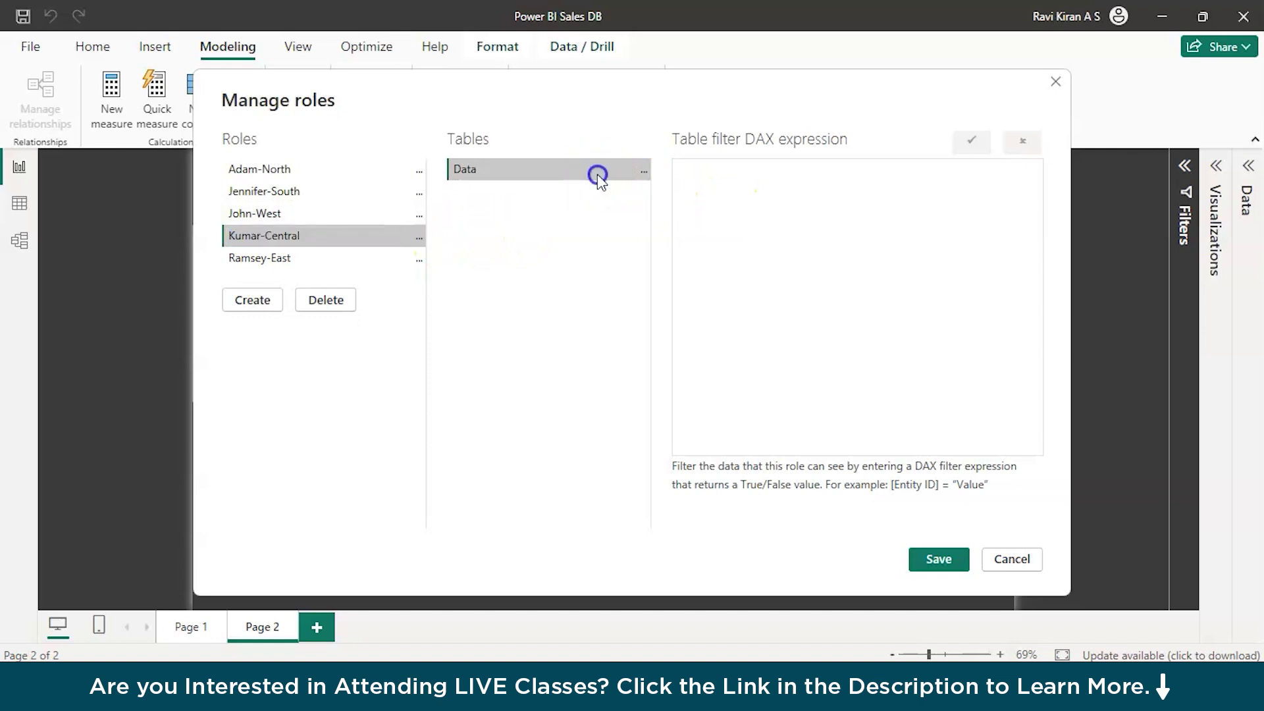
click(644, 170)
click(760, 180)
click(878, 472)
text(East)
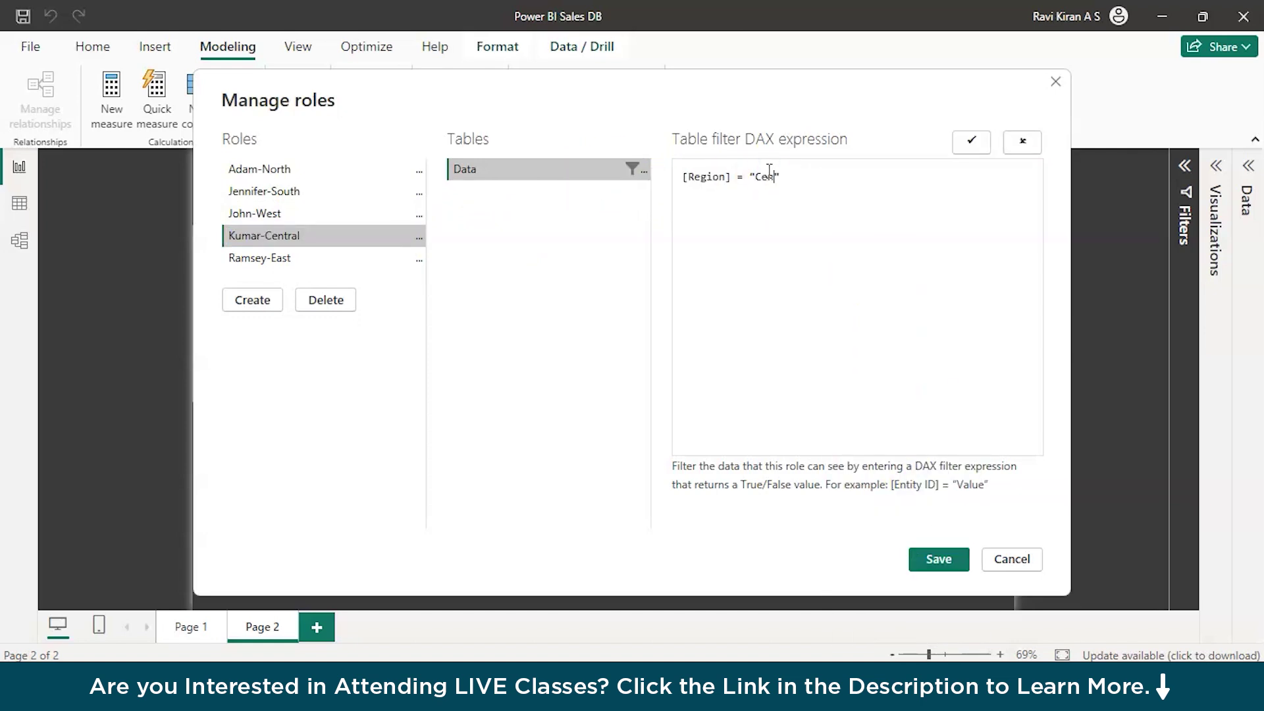
Start a Region filter on the Data table for the East role.
click(312, 260)
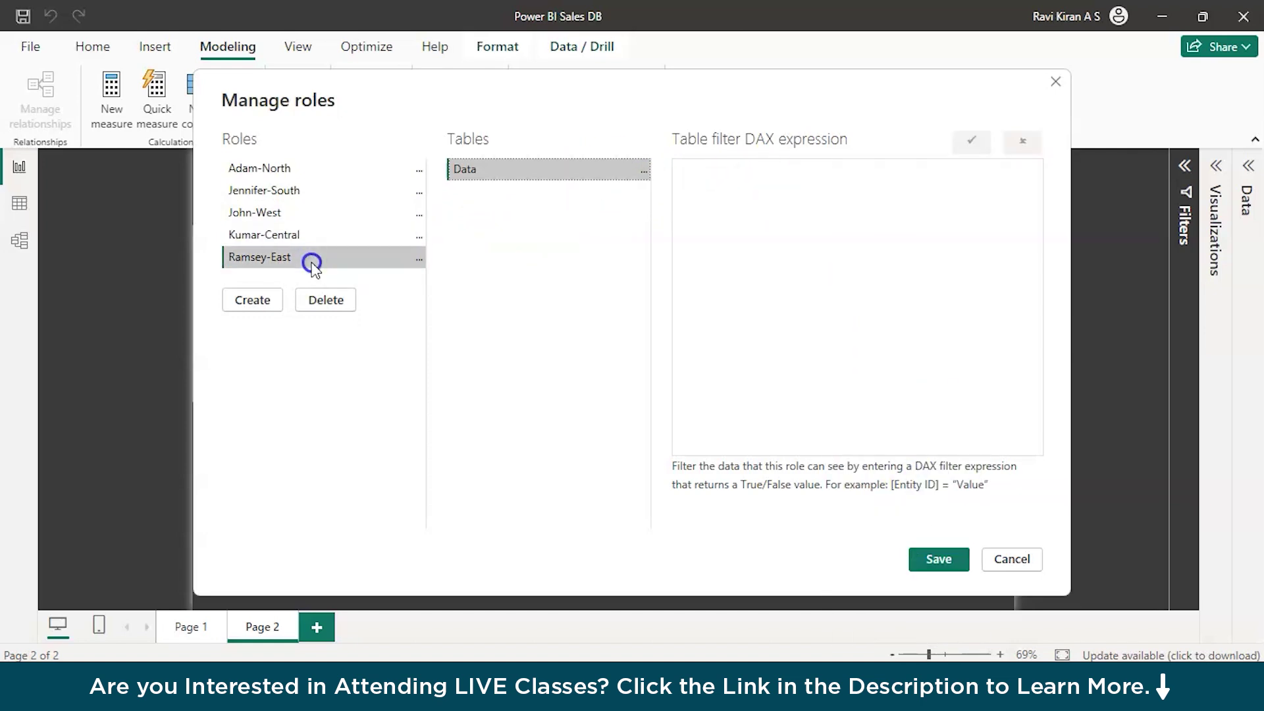
click(645, 171)
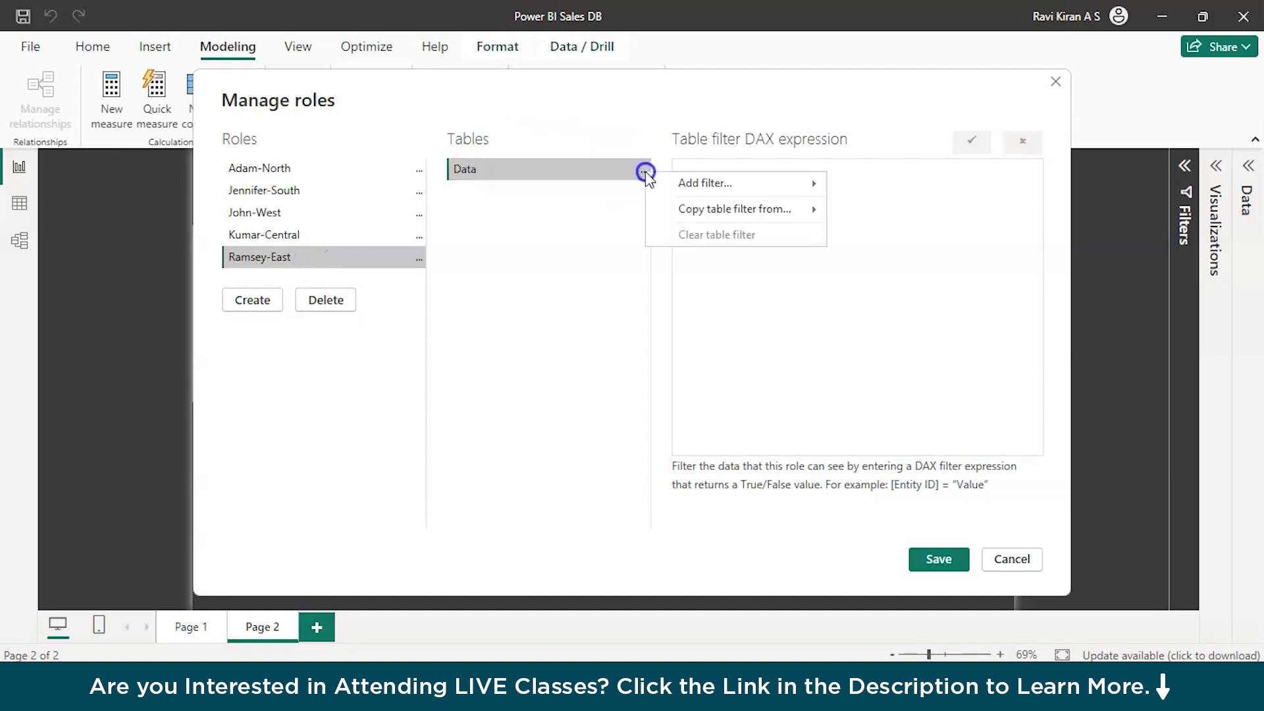
click(715, 182)
click(881, 475)
Enter East as the East role's Region value, save the roles, and save the Sales DB report.
text(East)
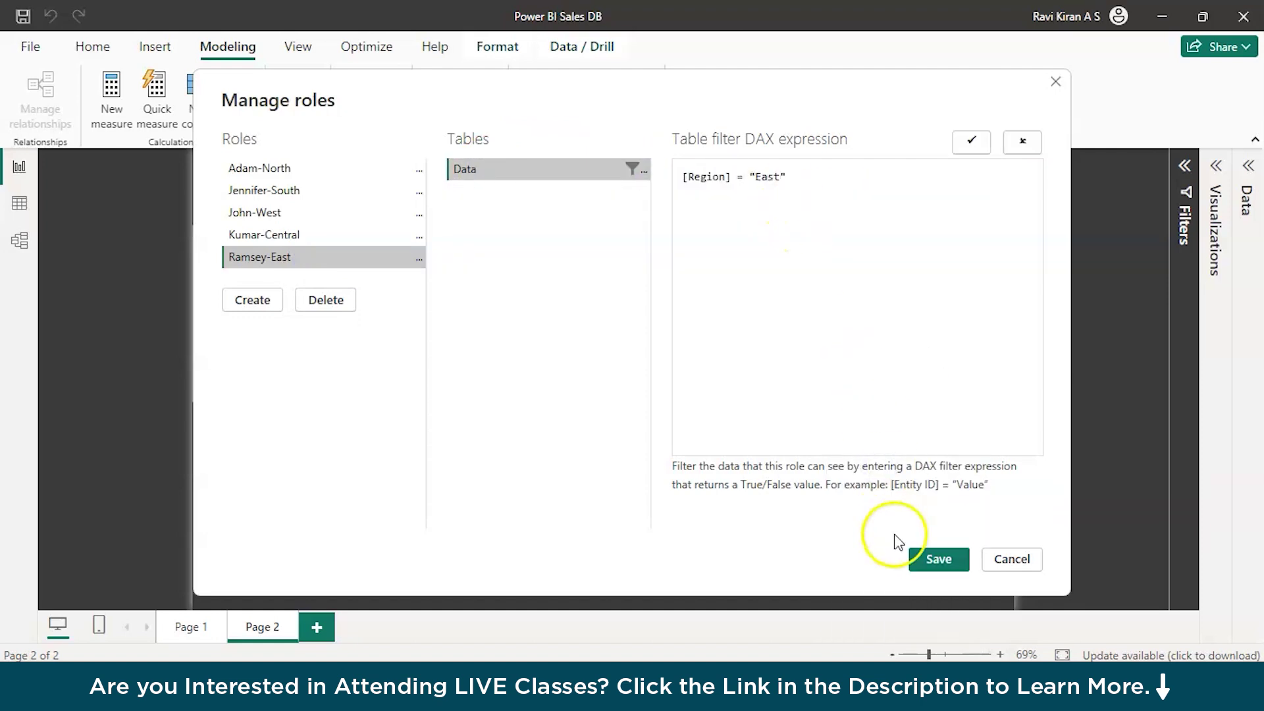
click(933, 559)
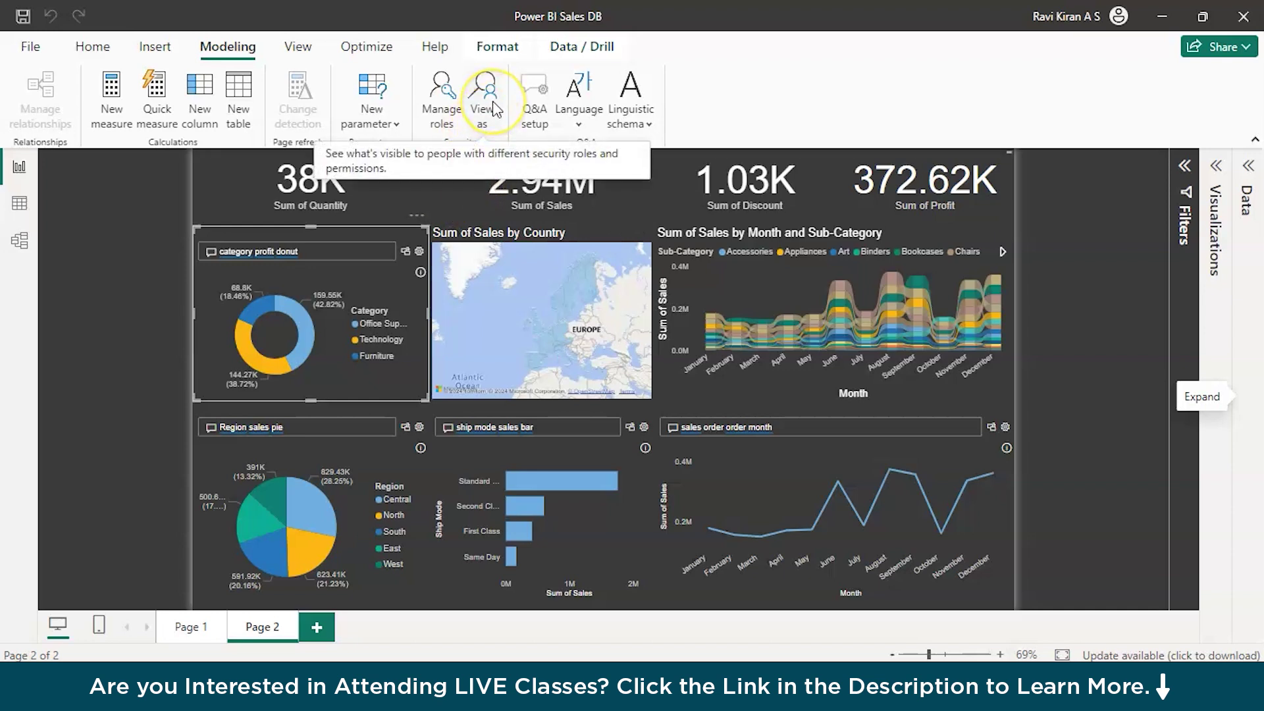
click(22, 16)
click(247, 175)
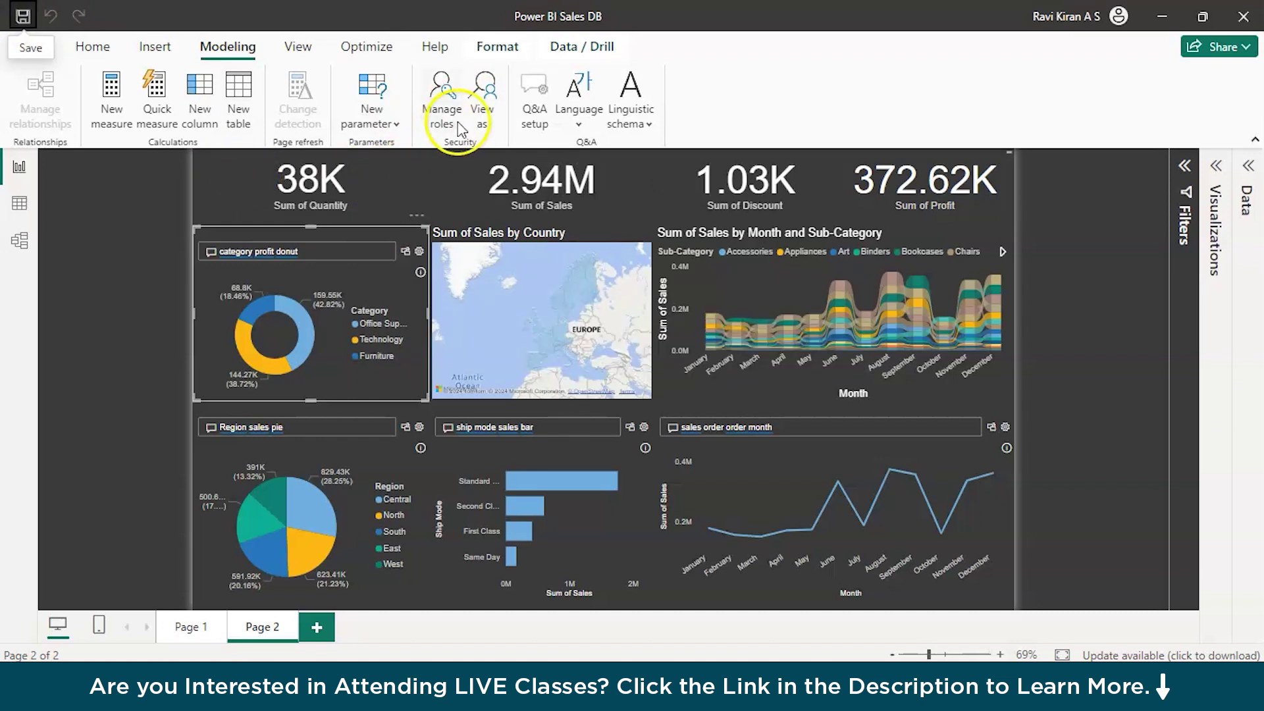
View the report as the North role to show only North data.
click(485, 112)
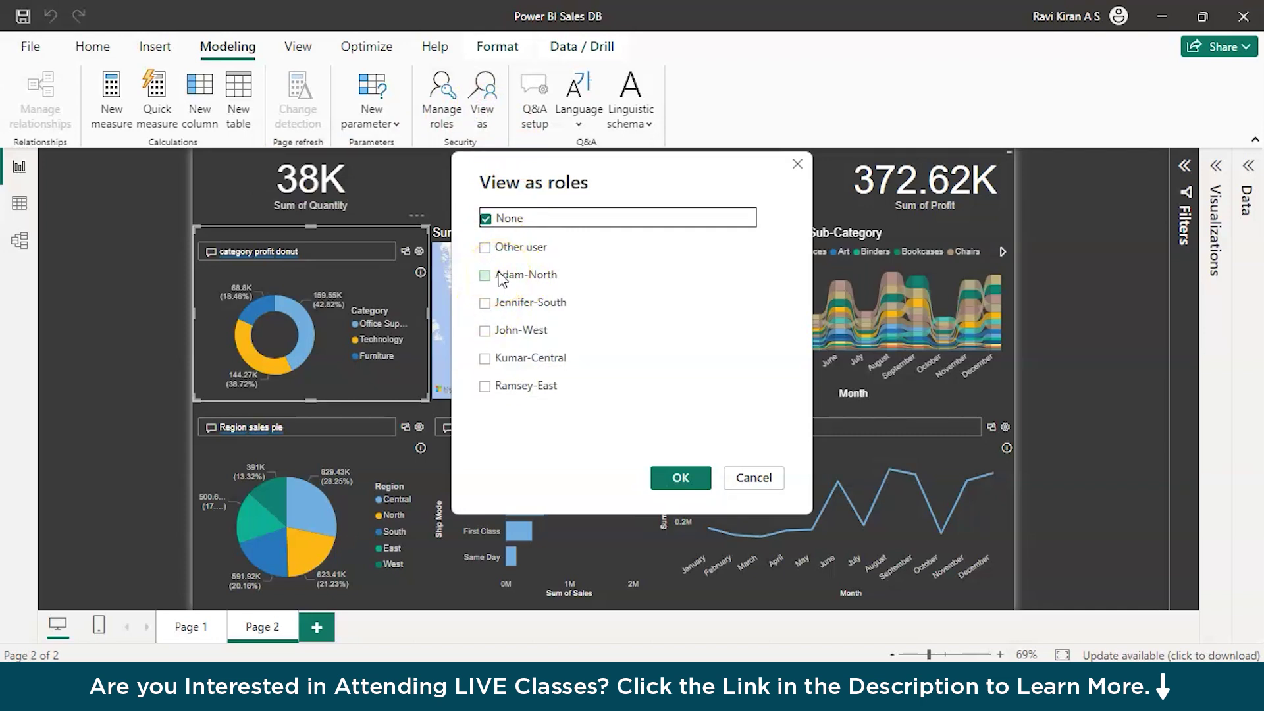
click(485, 276)
click(678, 474)
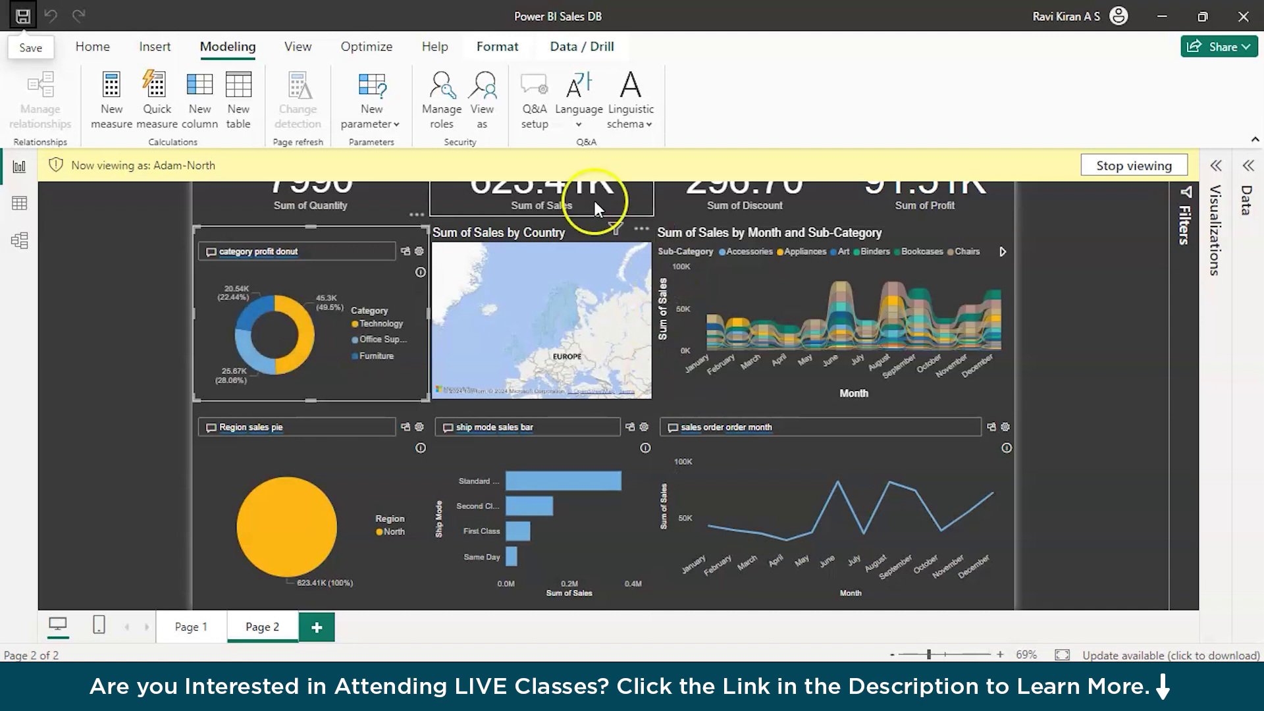
Clear the role preview so the dashboard shows all regions again, then go to the Home tab.
click(479, 122)
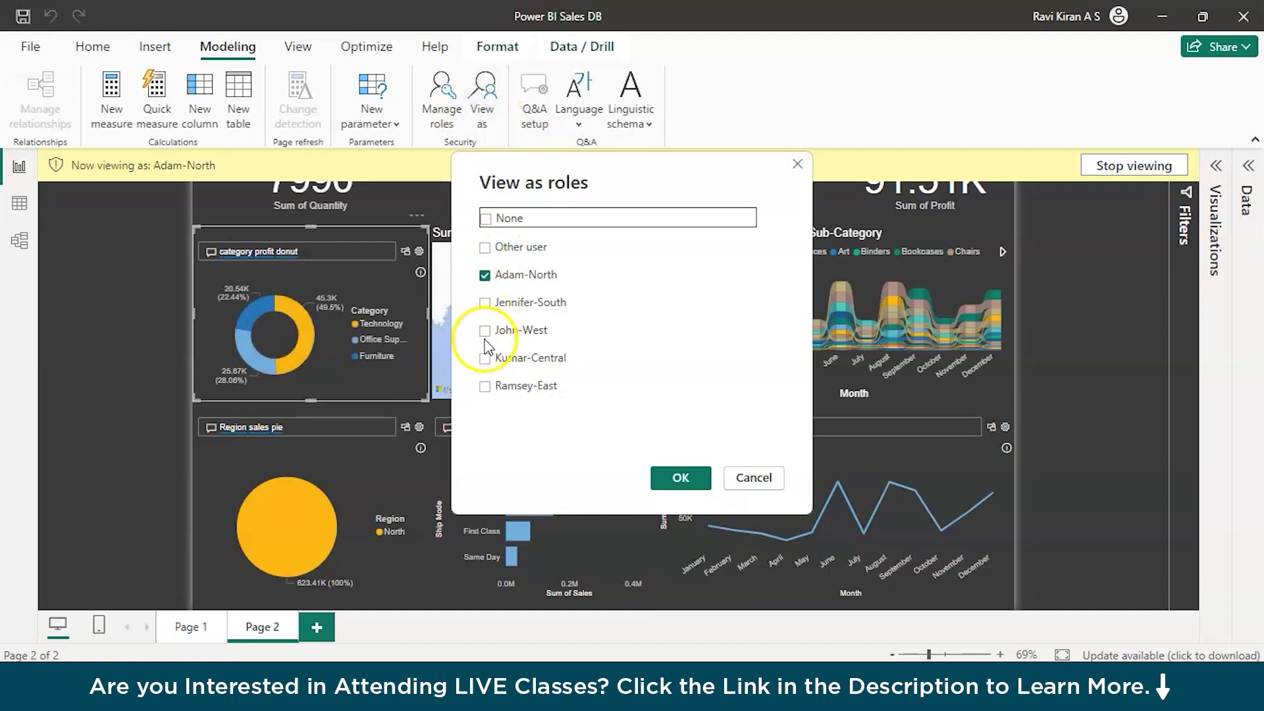
click(486, 275)
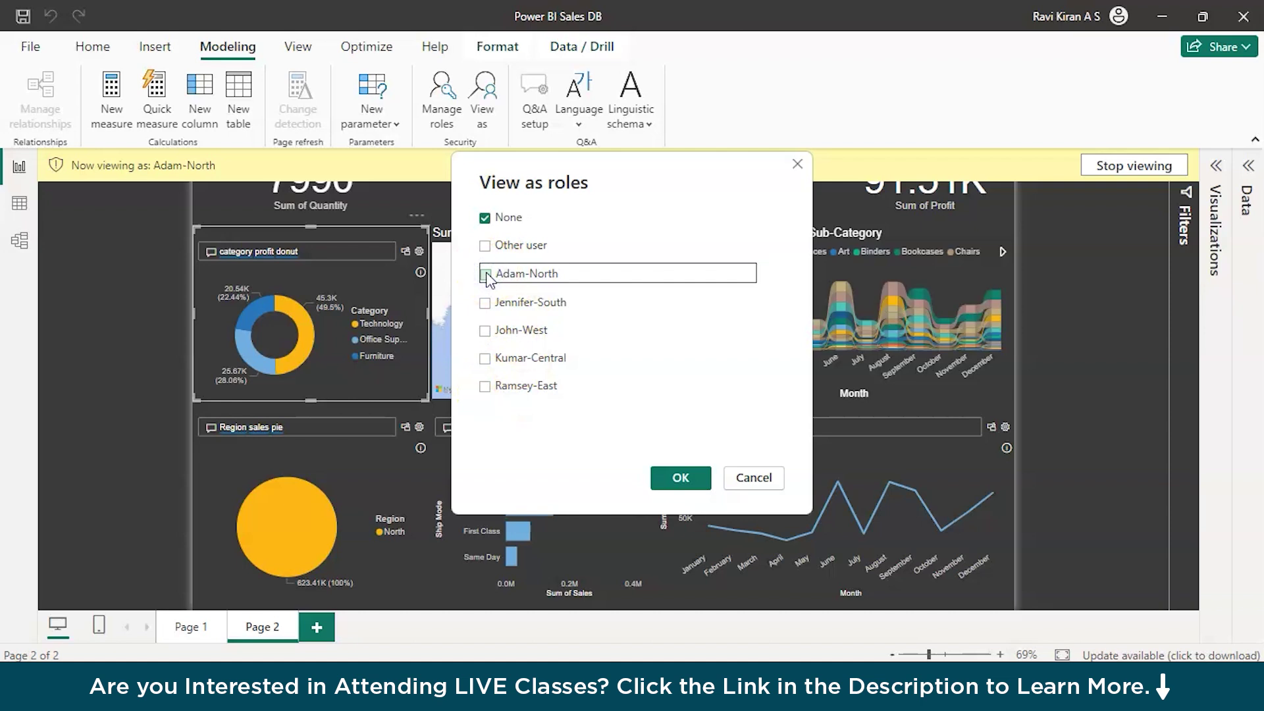
click(680, 478)
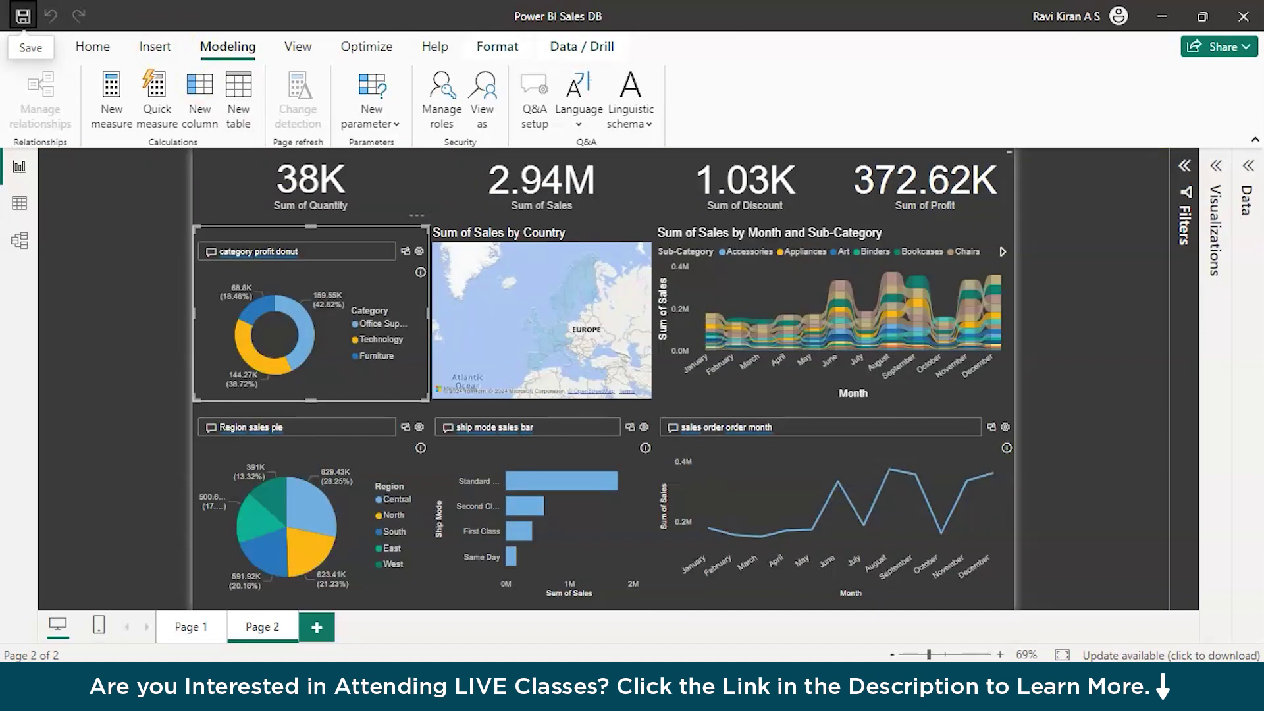
click(84, 58)
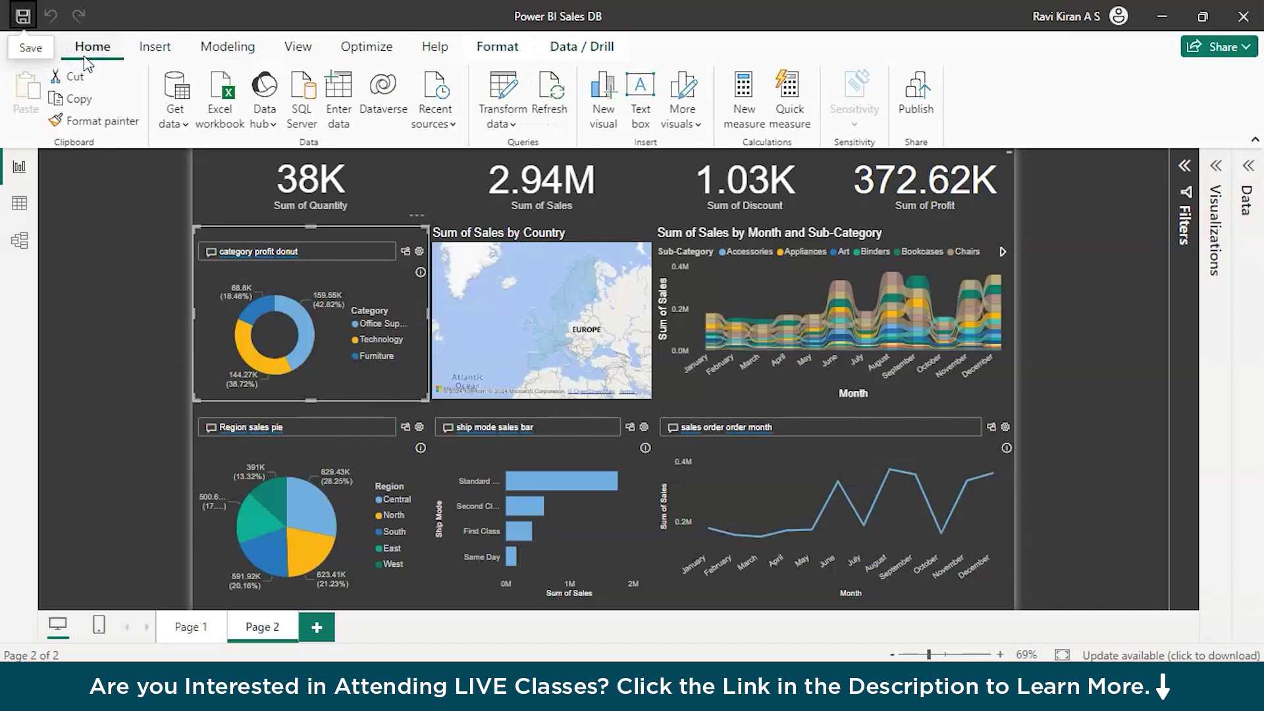